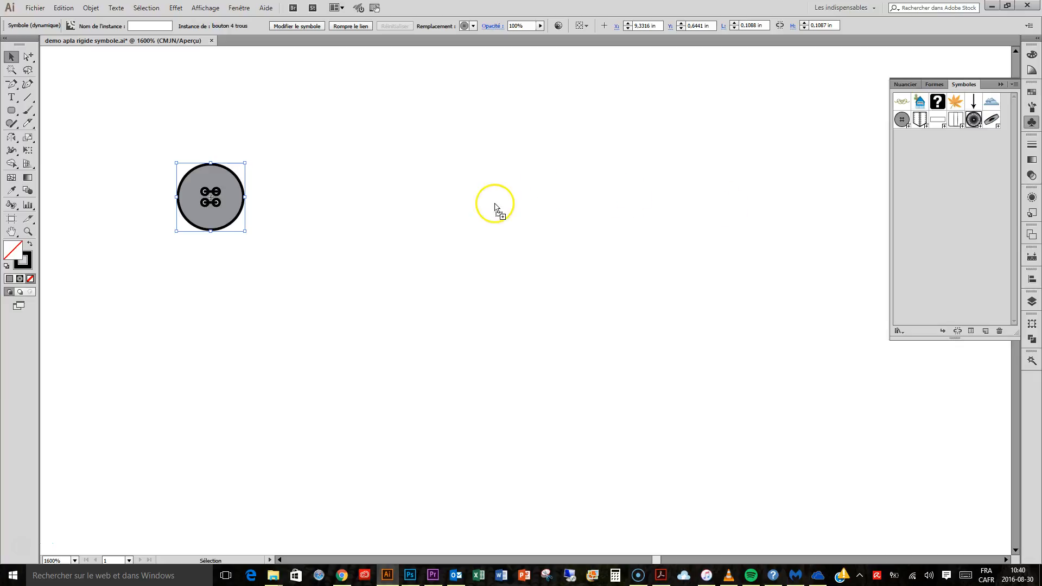
- Place an instance of the jeans button symbol beside the grey four-hole button and deselect it
left_click_drag(494, 206, 495, 204)
left_click(648, 166)
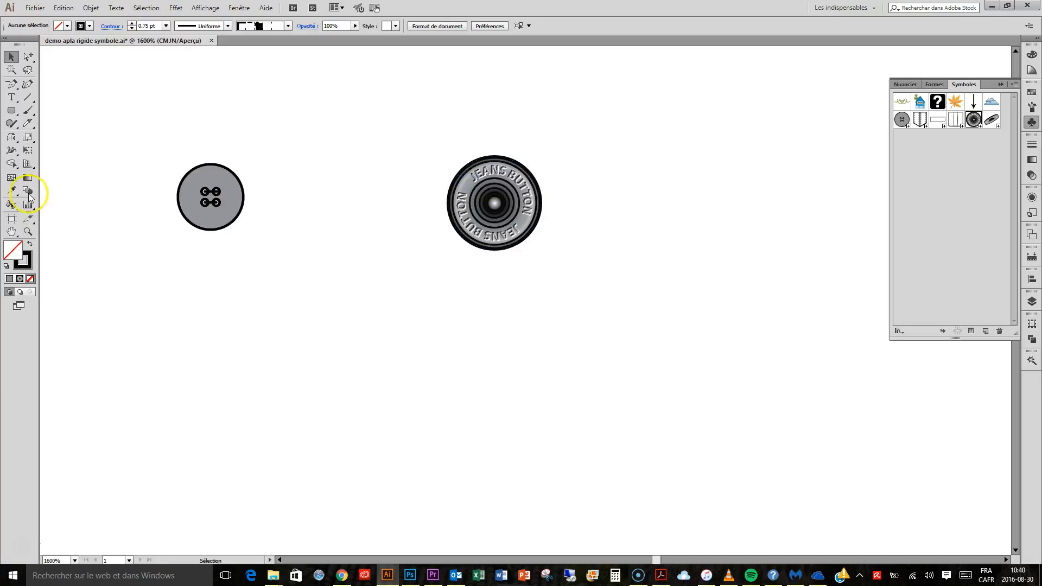
- Try to colour the grey four-hole button with the Symbol Stainer tool
left_click_drag(11, 208, 83, 273)
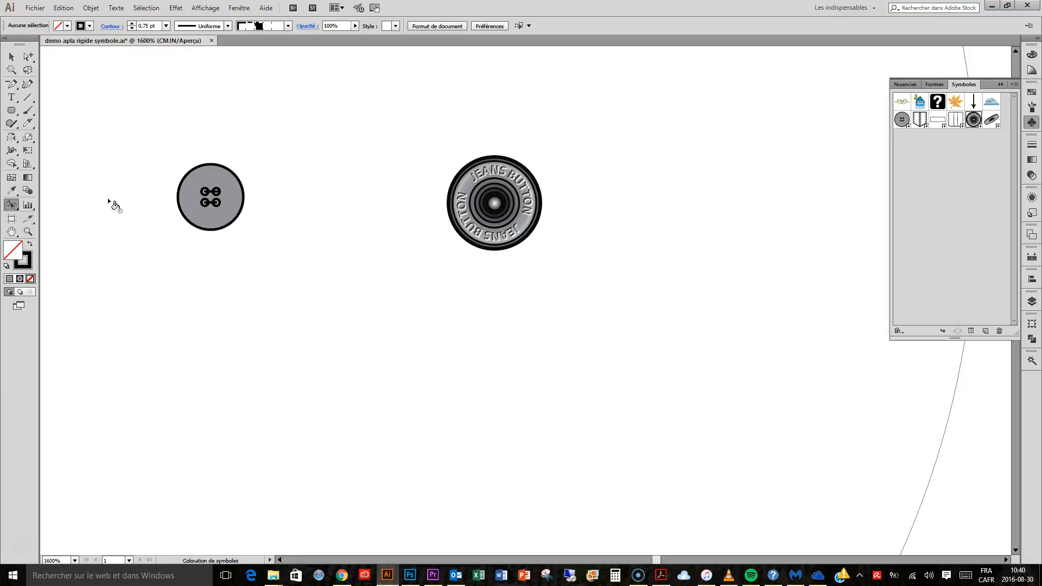
left_click(191, 187)
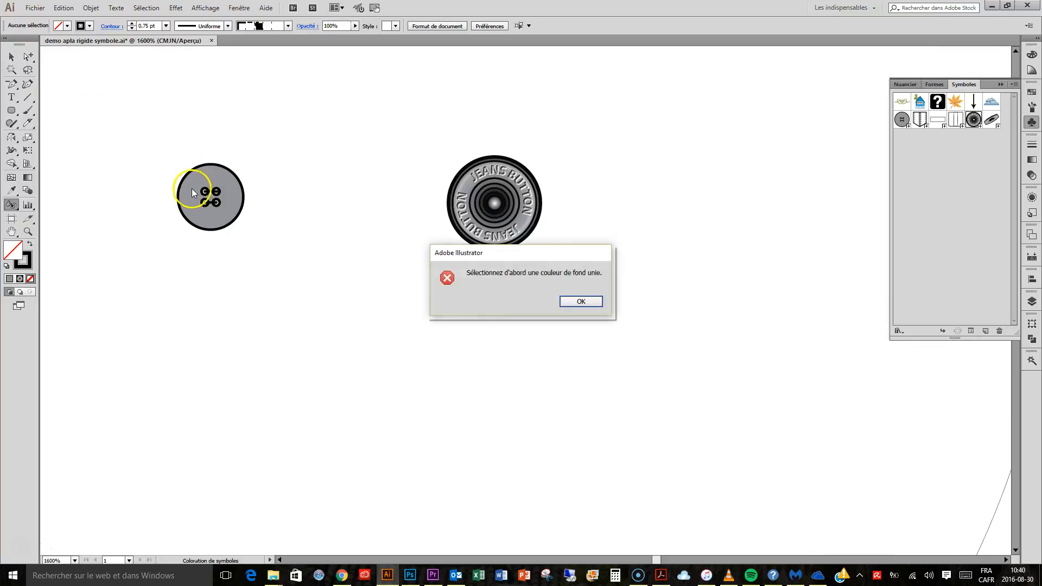
left_click(581, 302)
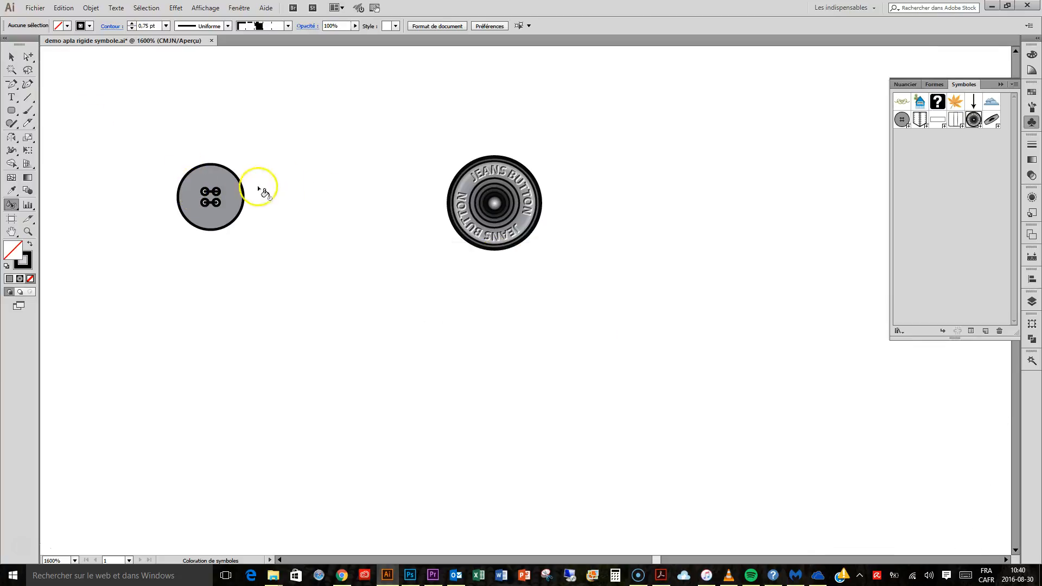
- Set the fill colour to magenta with hex value C917B4
double_click(16, 249)
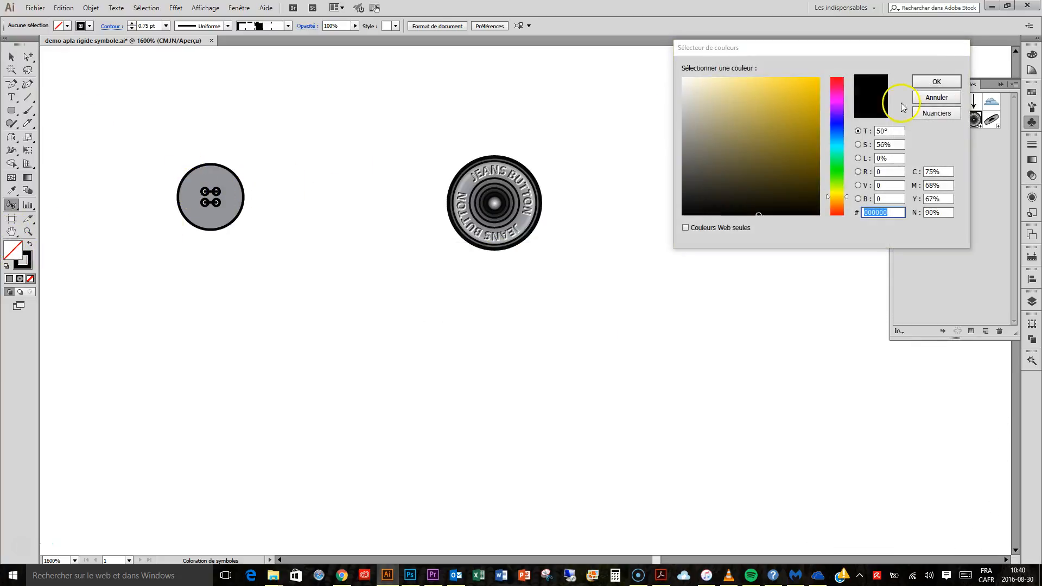
left_click(839, 101)
left_click(804, 107)
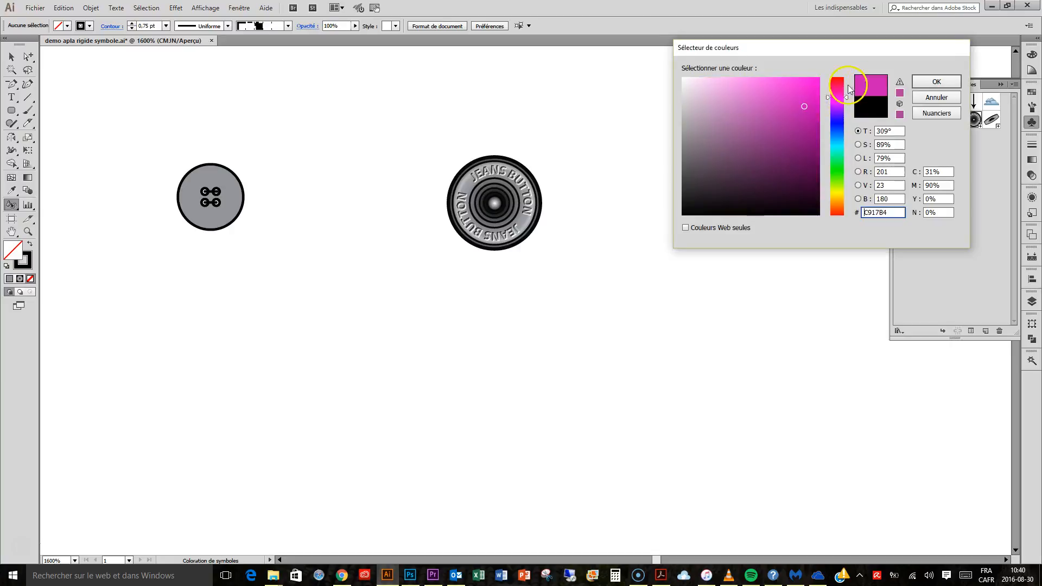
left_click(926, 85)
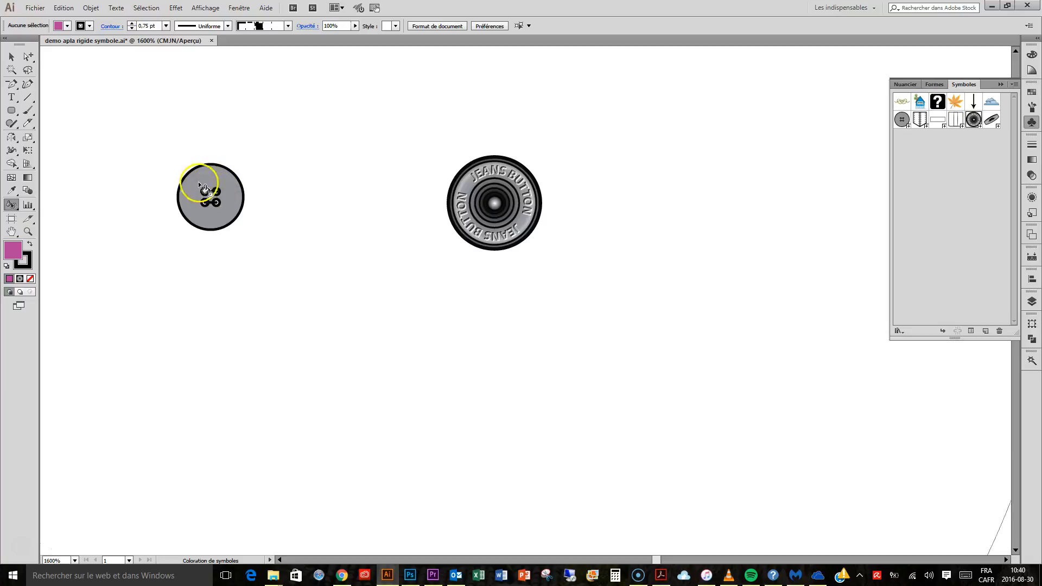
- Select the four-hole button instance and stain it with the Symbol Stainer until its face is fully magenta
left_click(28, 56)
left_click(205, 169)
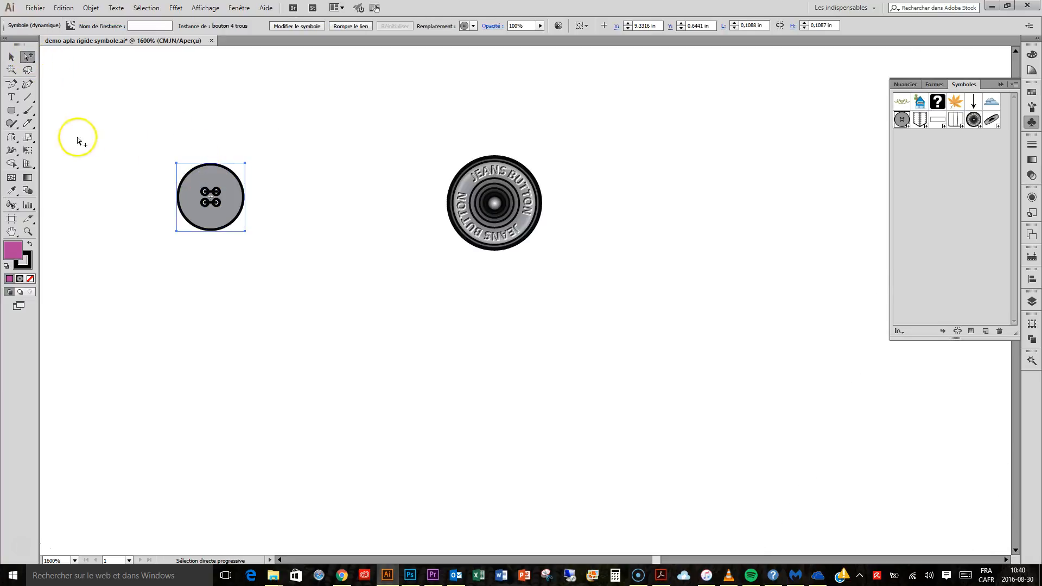
left_click(11, 204)
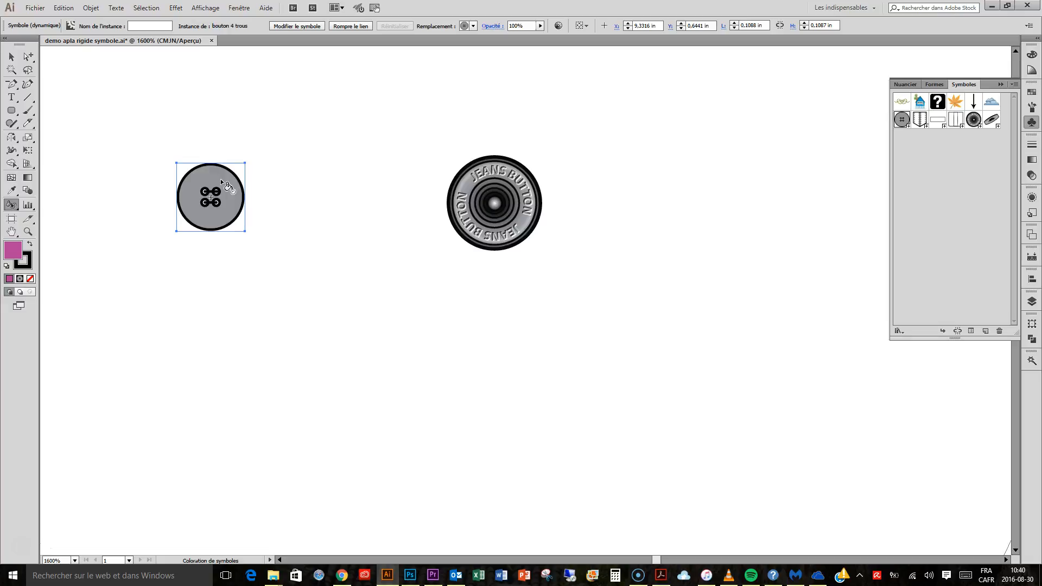
mouse_move(221, 178)
left_mouse_down()
mouse_move(202, 165)
mouse_move(179, 186)
mouse_move(223, 212)
left_mouse_up()
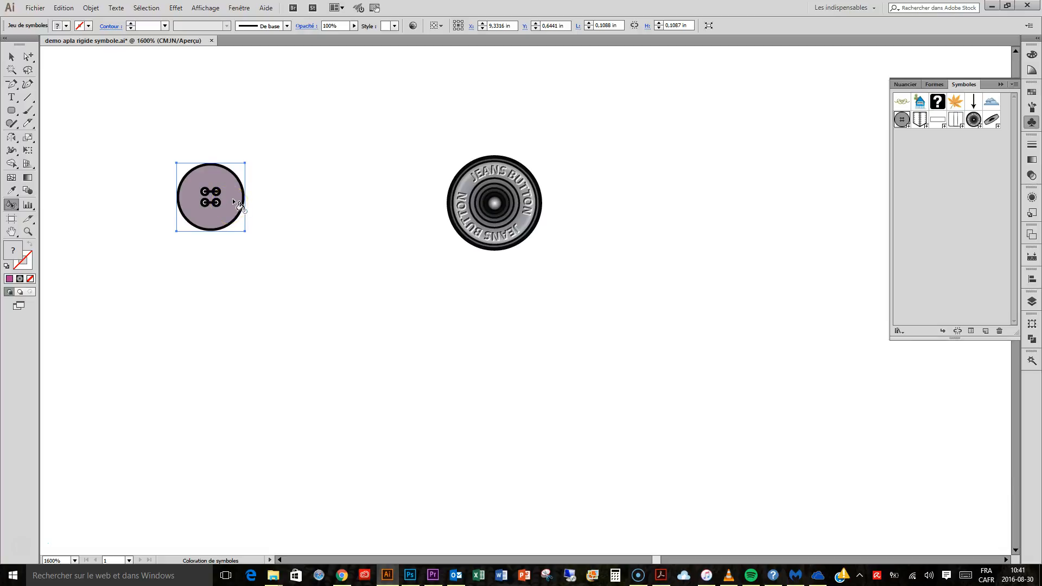
left_click_drag(233, 202, 233, 201)
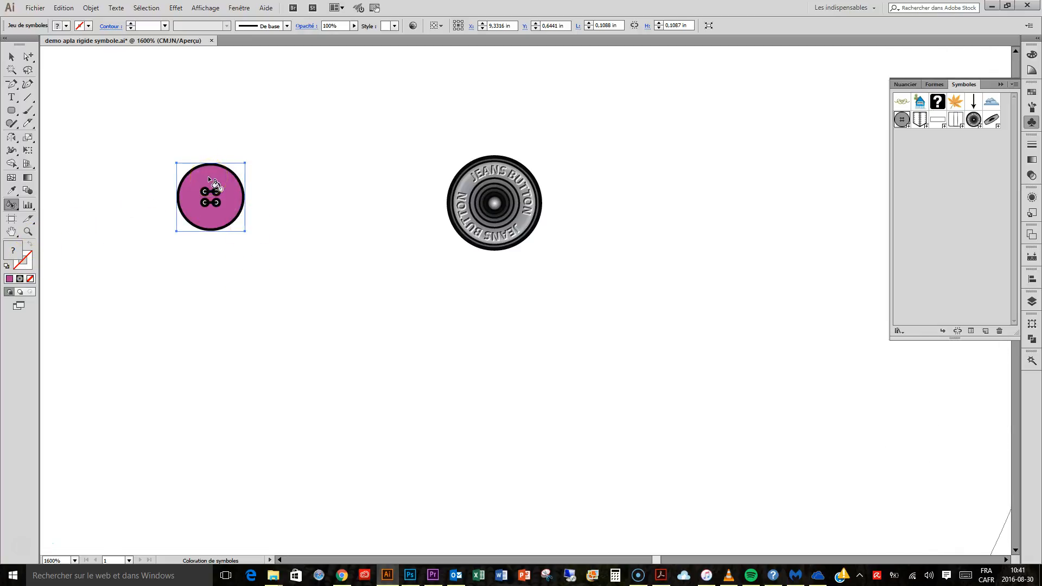
- Save the magenta four-hole button as a dynamic symbol named "bouton 4 trous fushia", accepting the expansion of the symbol set
left_click(28, 57)
left_click_drag(243, 197, 929, 157)
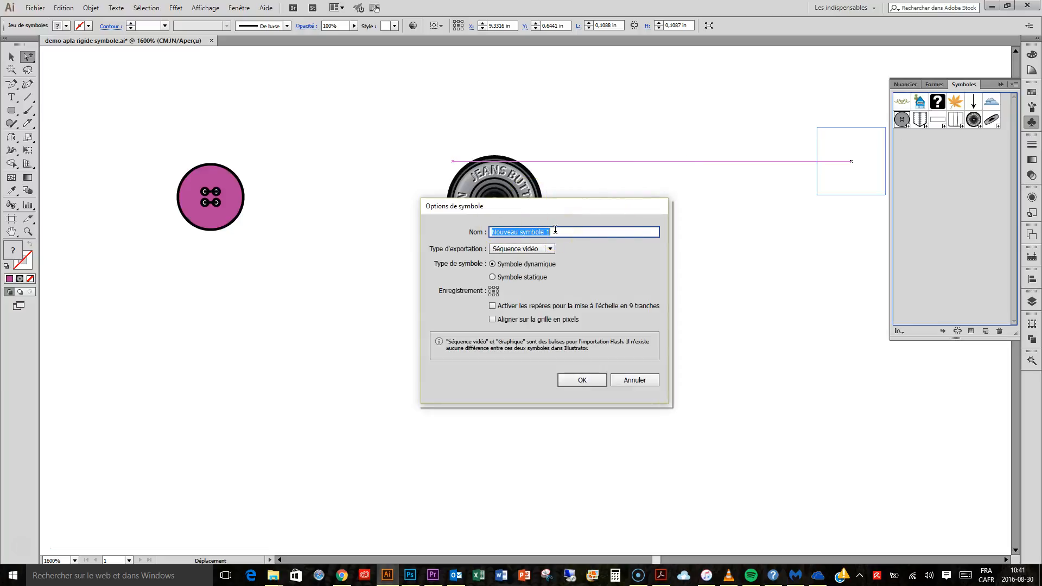
type("bouton 4 trous fushia")
left_click(582, 380)
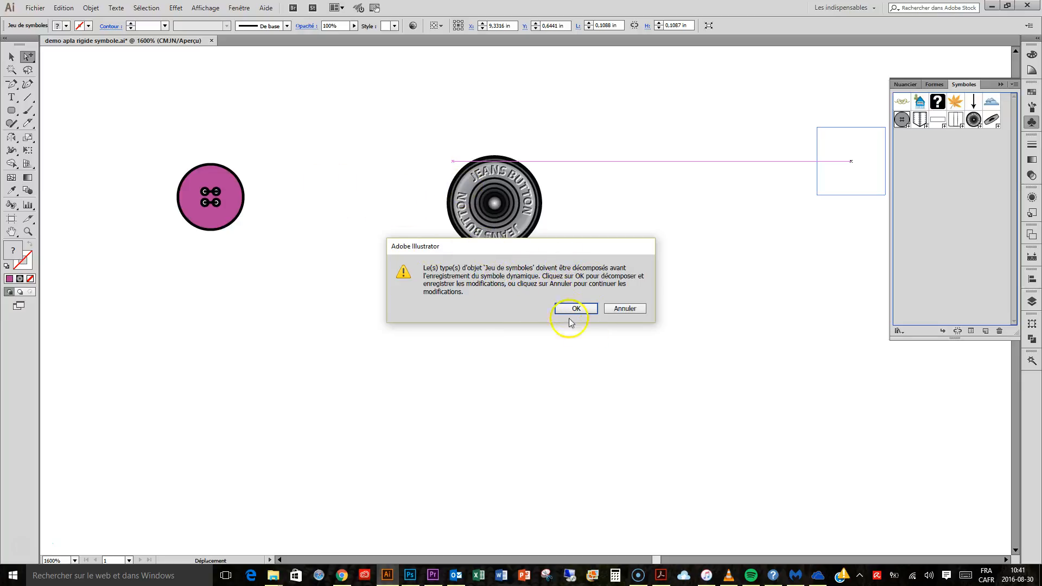
left_click(589, 314)
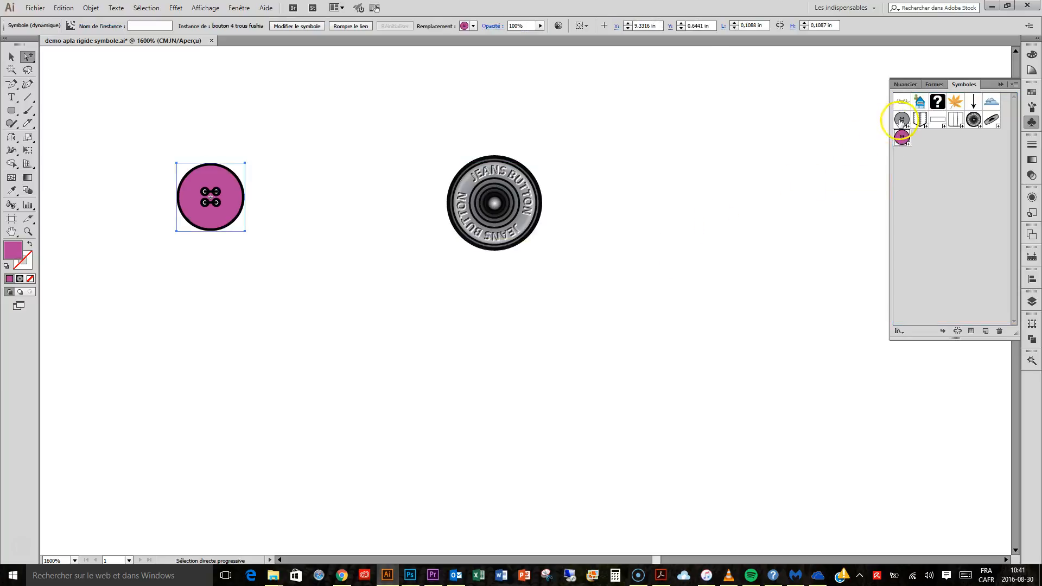
- Place a grey four-hole button below the magenta one and enlarge its symbol definition's artwork to about 0.196 in wide
left_click_drag(901, 120, 273, 346)
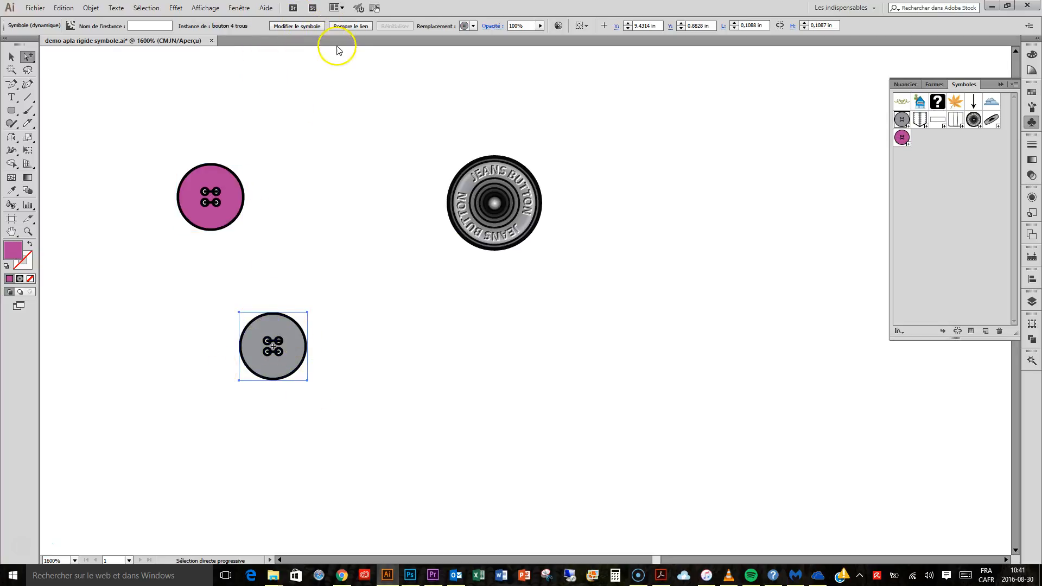
left_click(308, 26)
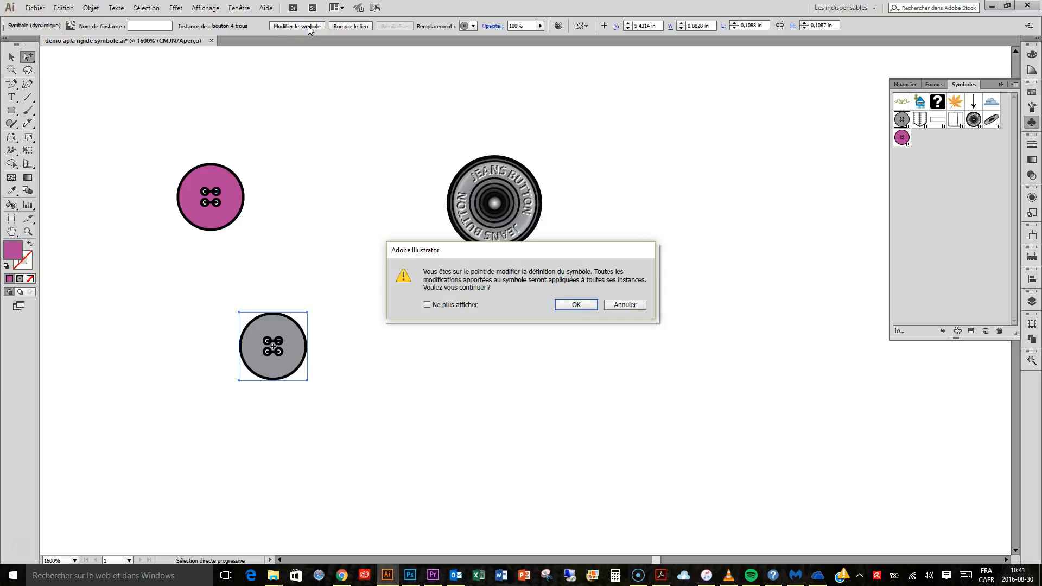
left_click(576, 306)
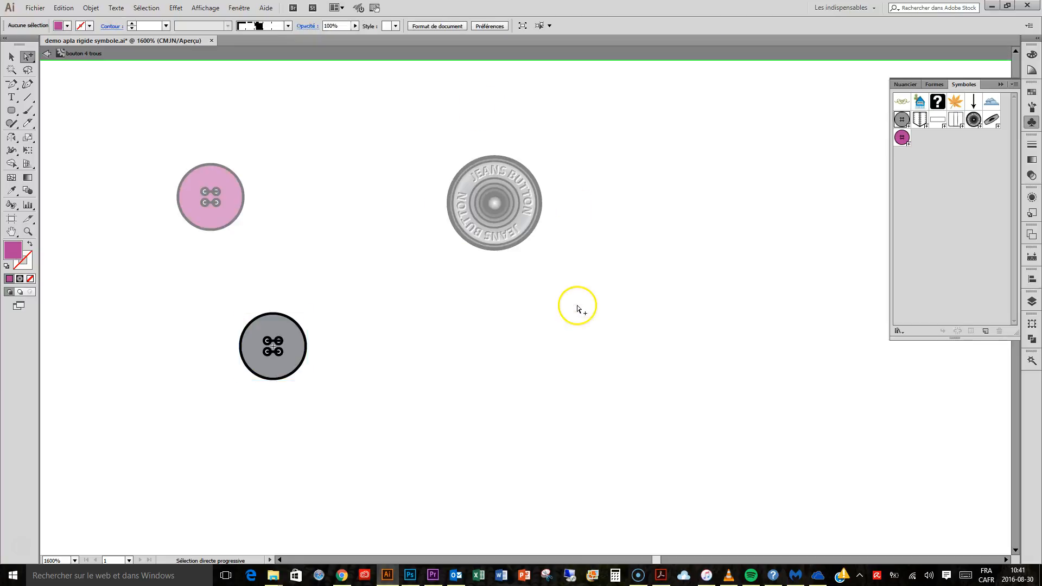
left_click_drag(185, 293, 331, 415)
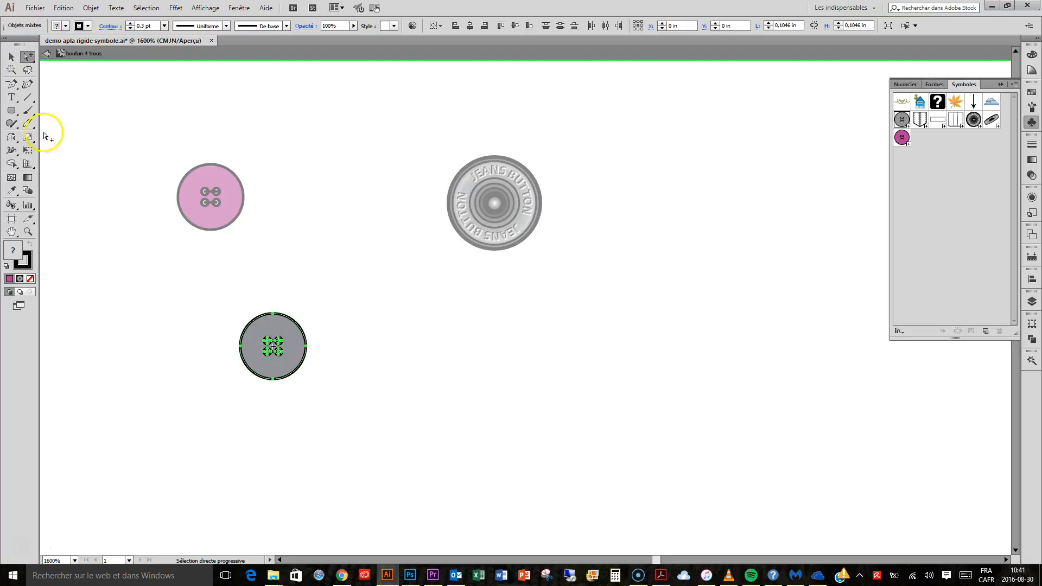
left_click(11, 57)
left_click_drag(307, 313, 357, 285)
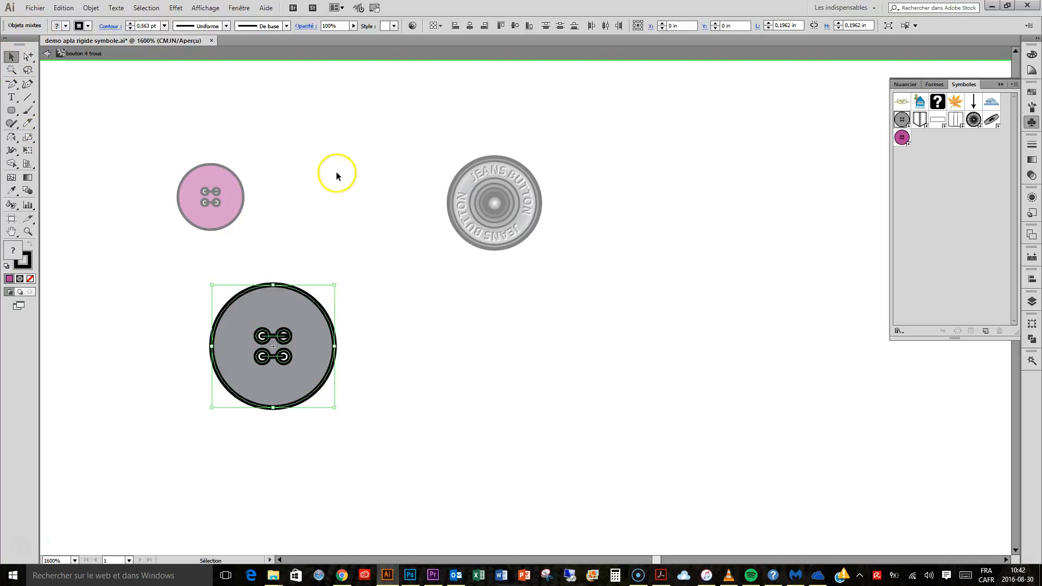
left_click(47, 53)
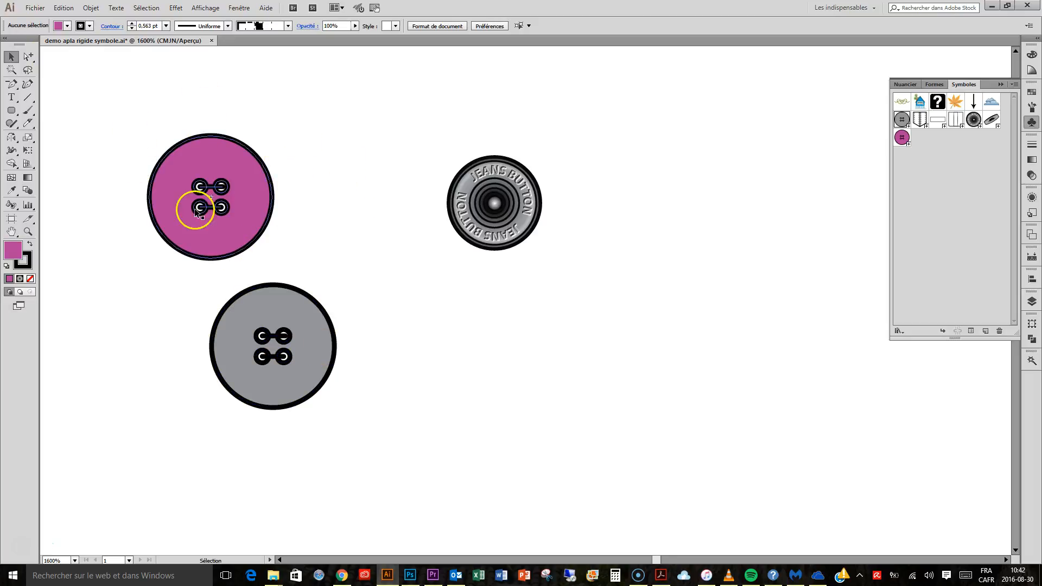
- Delete both four-hole button instances from the artboard
left_click_drag(106, 138, 373, 436)
key("Delete")
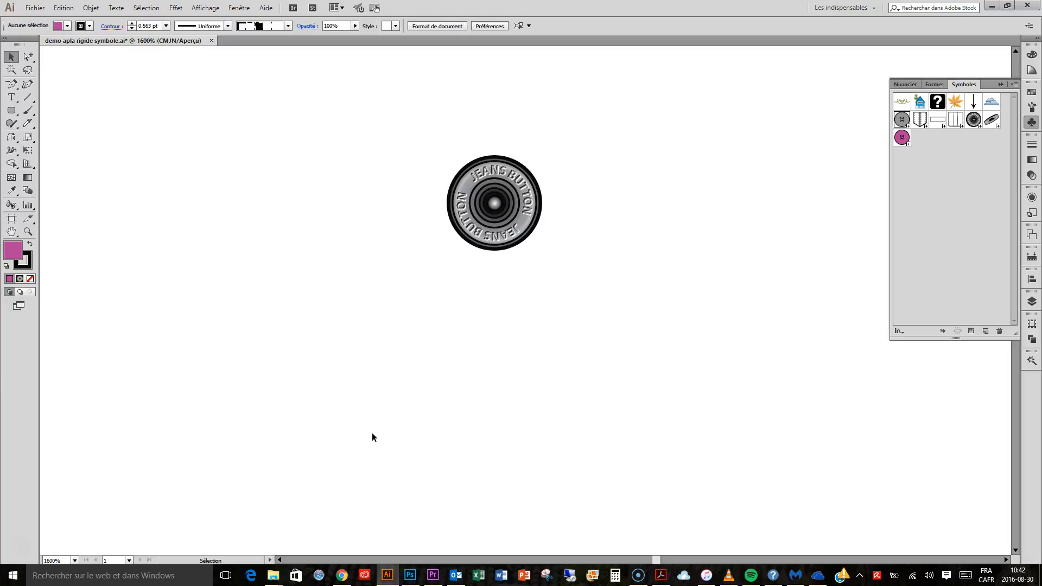
- Select the jeans button instance and stain it magenta with repeated Symbol Stainer applications
left_click(509, 187)
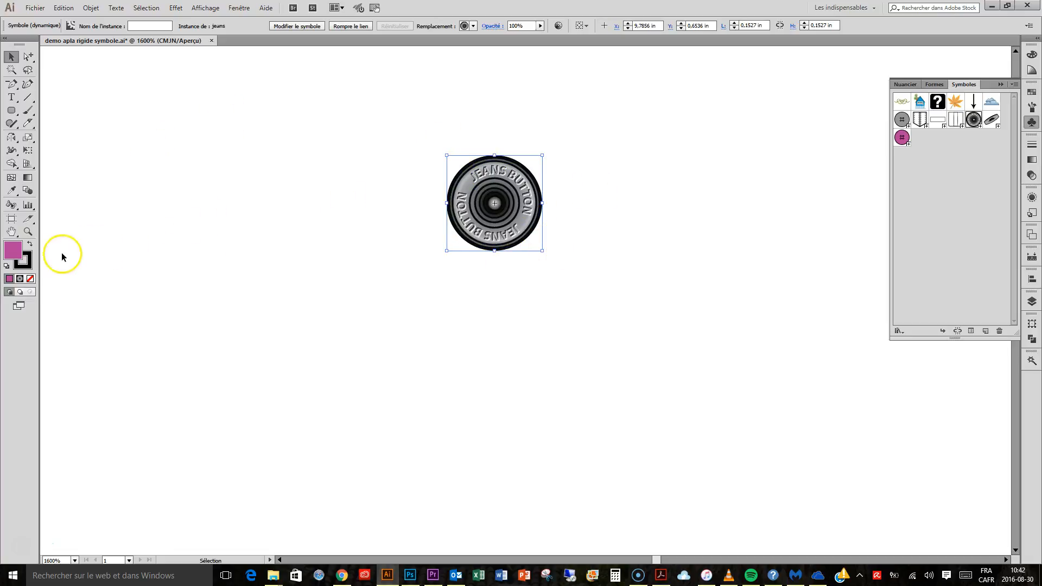
left_click(10, 205)
left_click(521, 186)
left_click(522, 186)
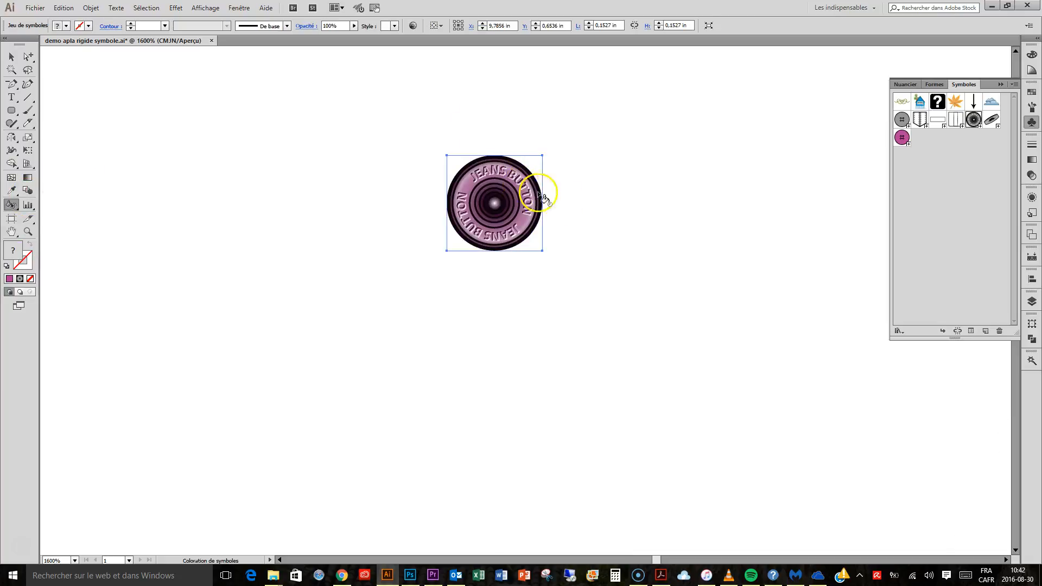
left_click(539, 213)
left_click(545, 213)
left_click(495, 143)
left_click(514, 219)
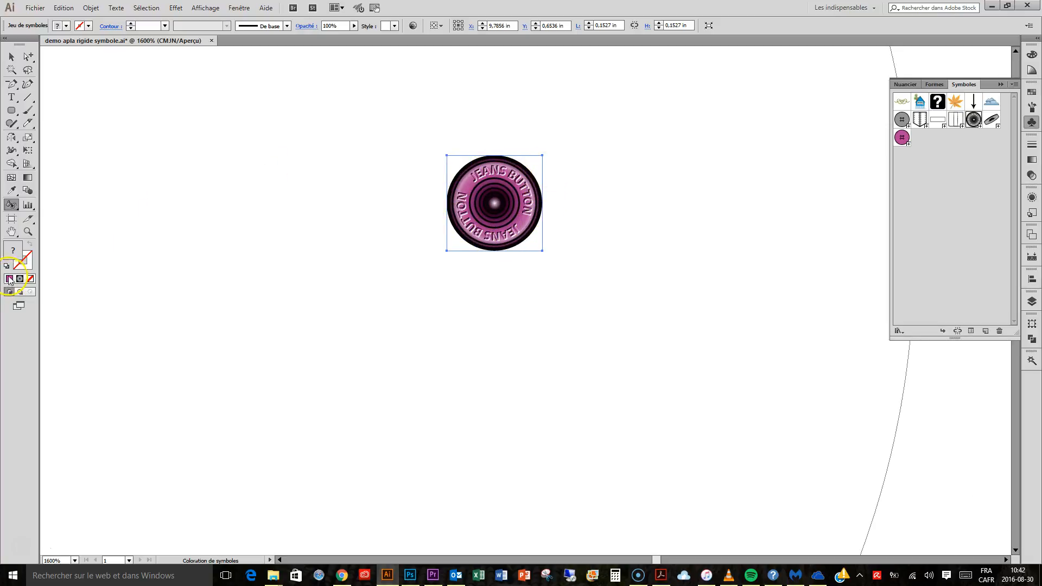
- Save the stained jeans button as a dynamic symbol named "jeans fushia", accepting the expansion of the symbol set
left_click(12, 57)
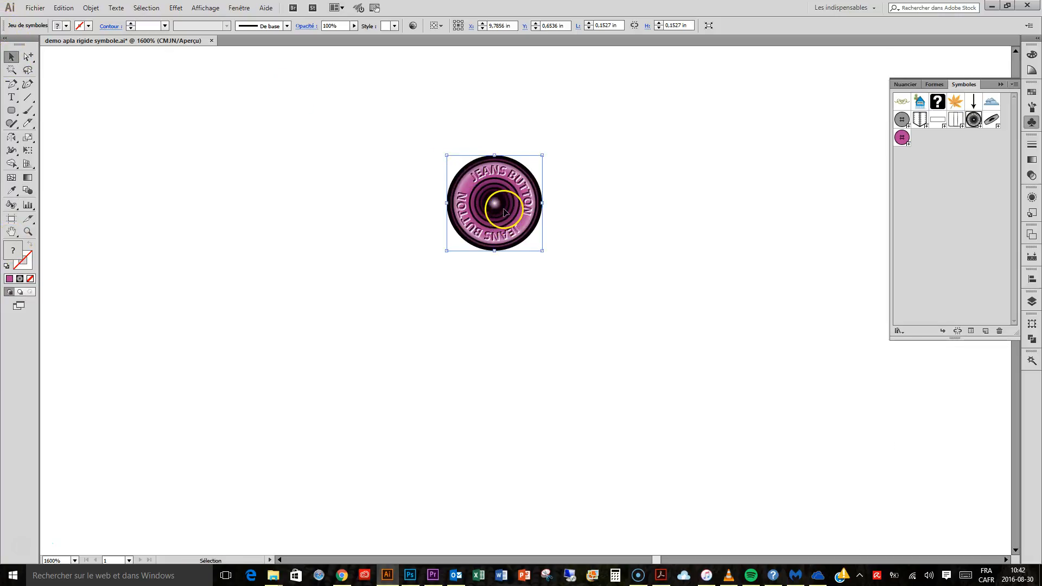
left_click_drag(504, 212, 935, 153)
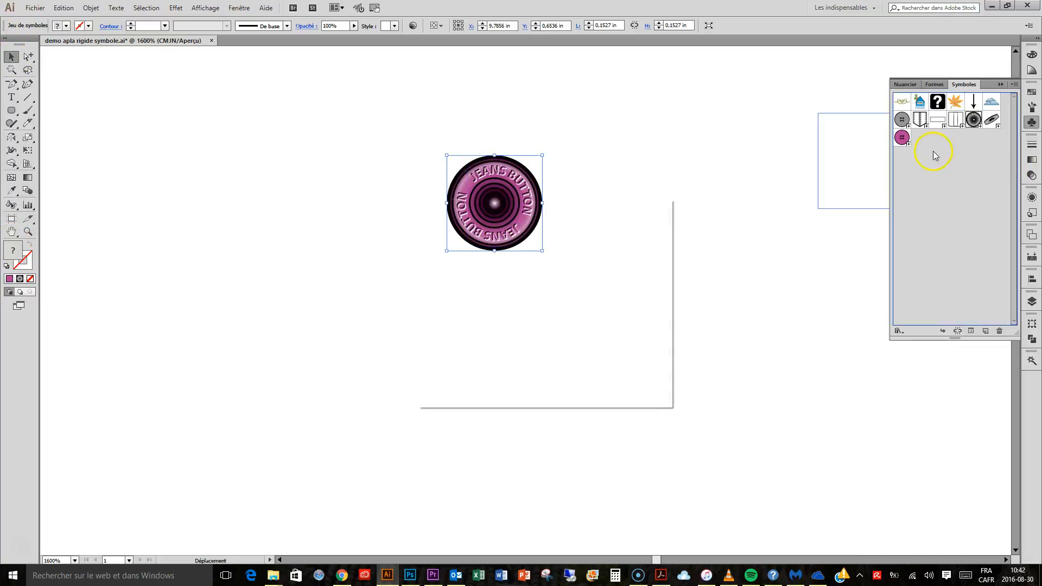
type("jeans f")
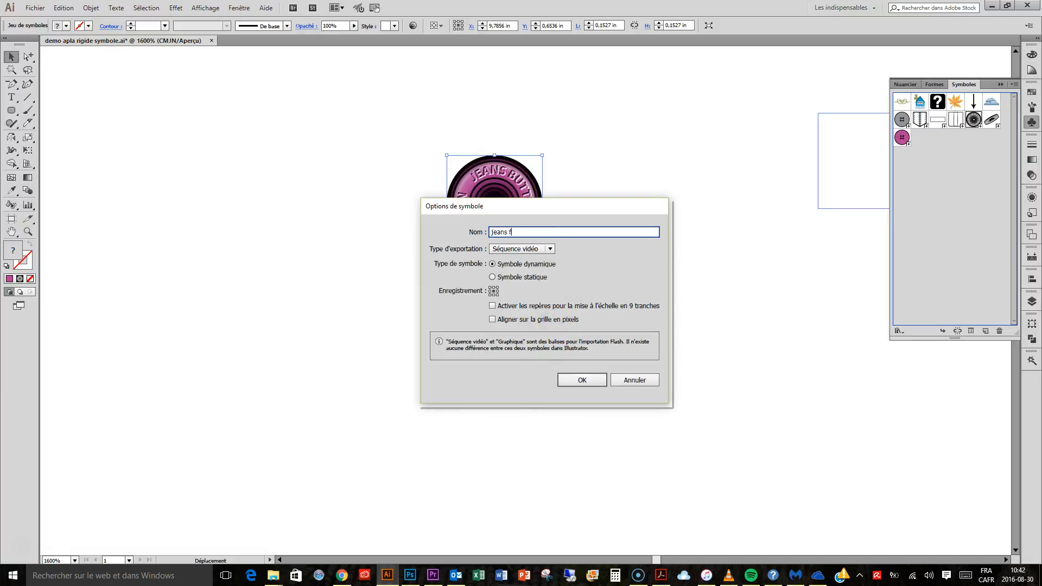
type("ushi")
key("Return")
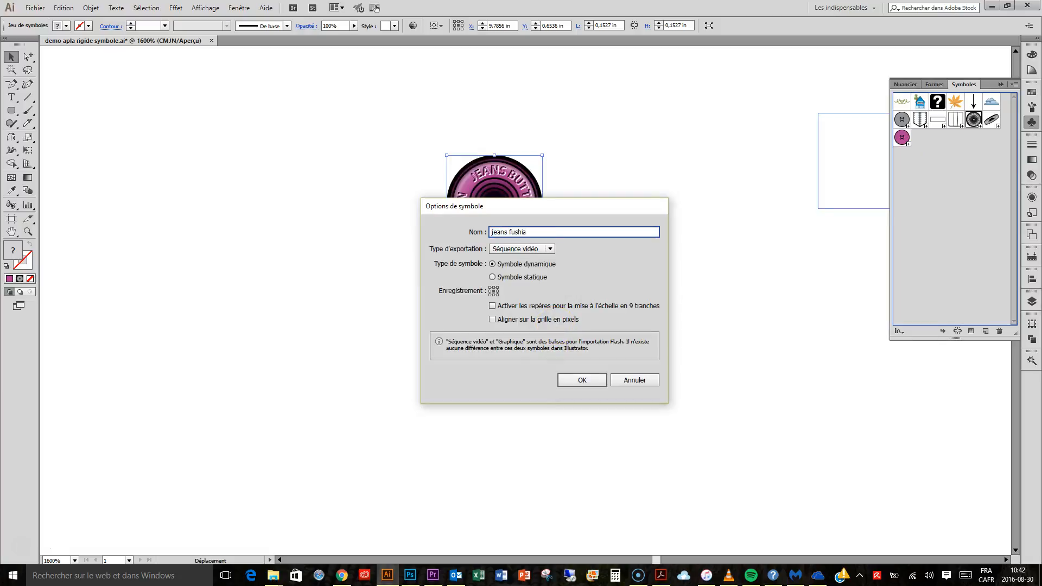
left_click(588, 309)
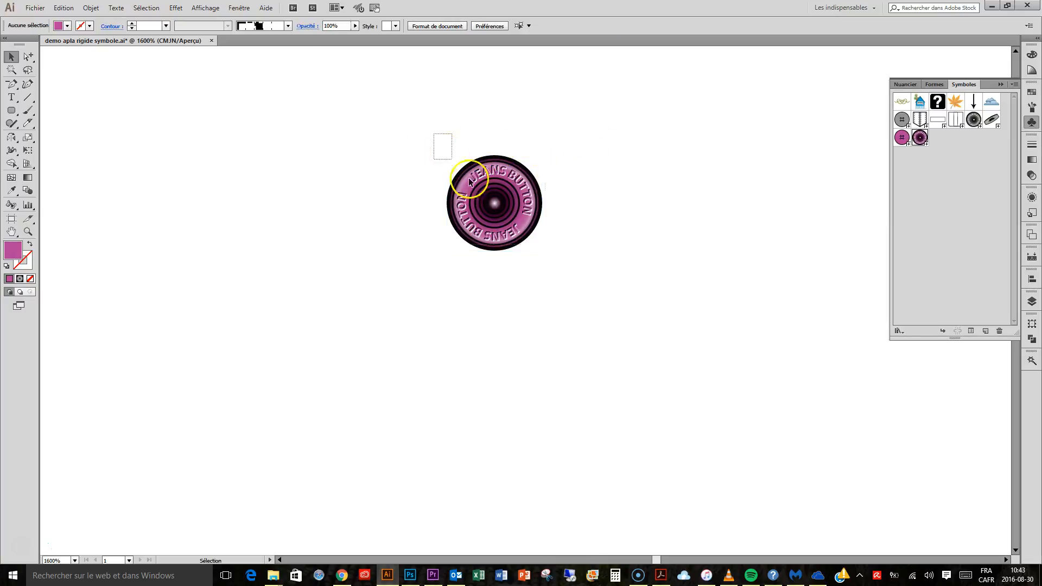
- Break the symbol link of the magenta jeans button, including the link of the instance nested inside it
left_click(350, 27)
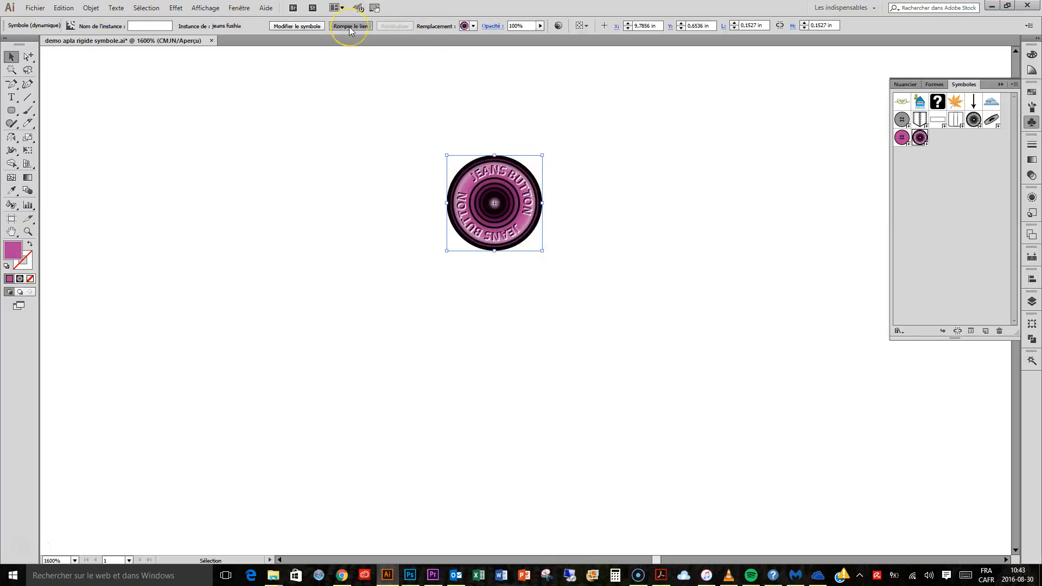
left_click(593, 138)
left_click(521, 184)
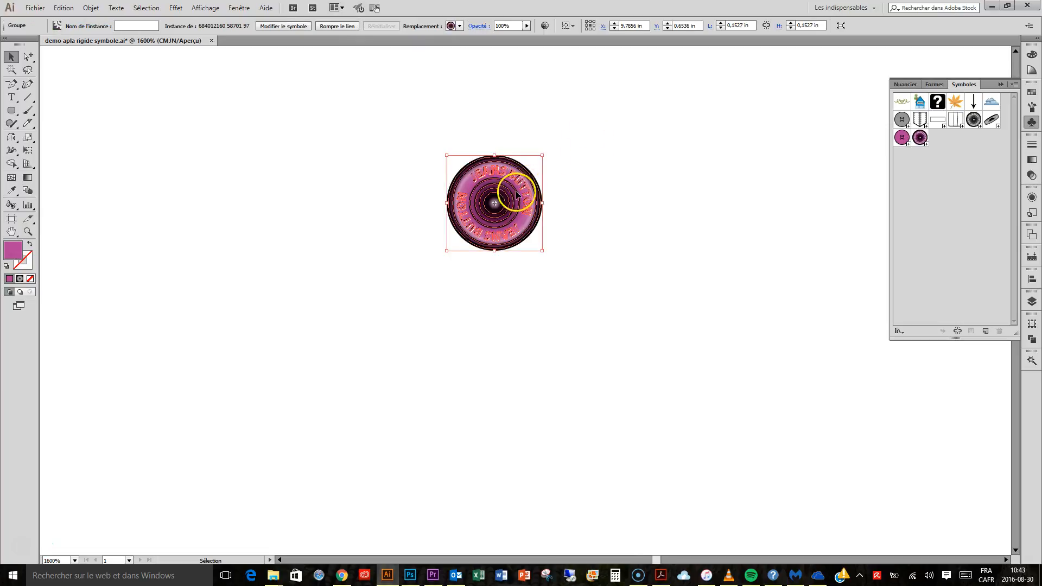
left_click(337, 27)
left_click(489, 108)
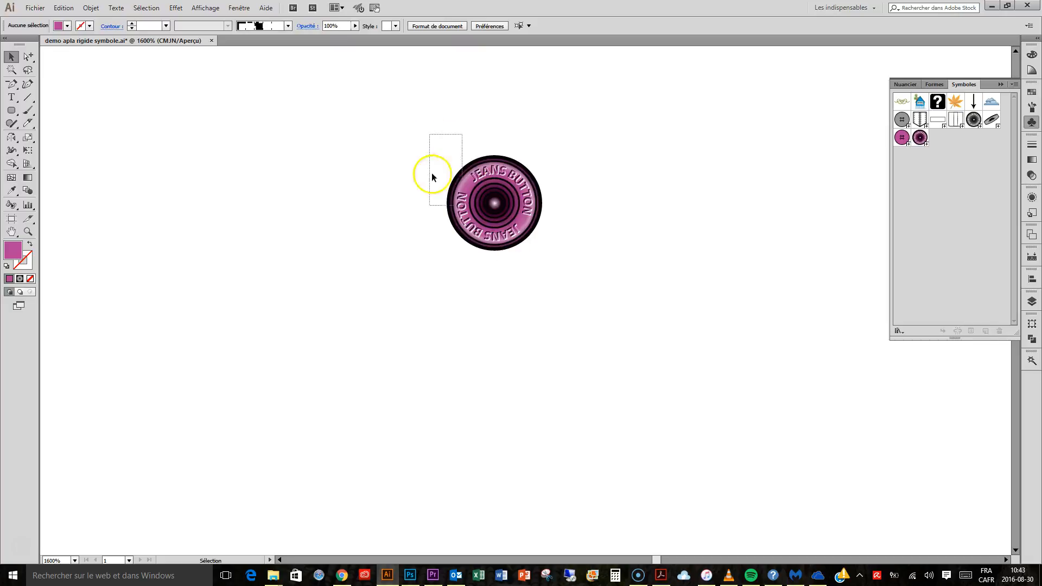
- Save the unlinked magenta jeans button artwork as a new dynamic symbol named "nouveau jeans fushia"
left_click_drag(426, 156, 623, 288)
left_click_drag(502, 203, 958, 168)
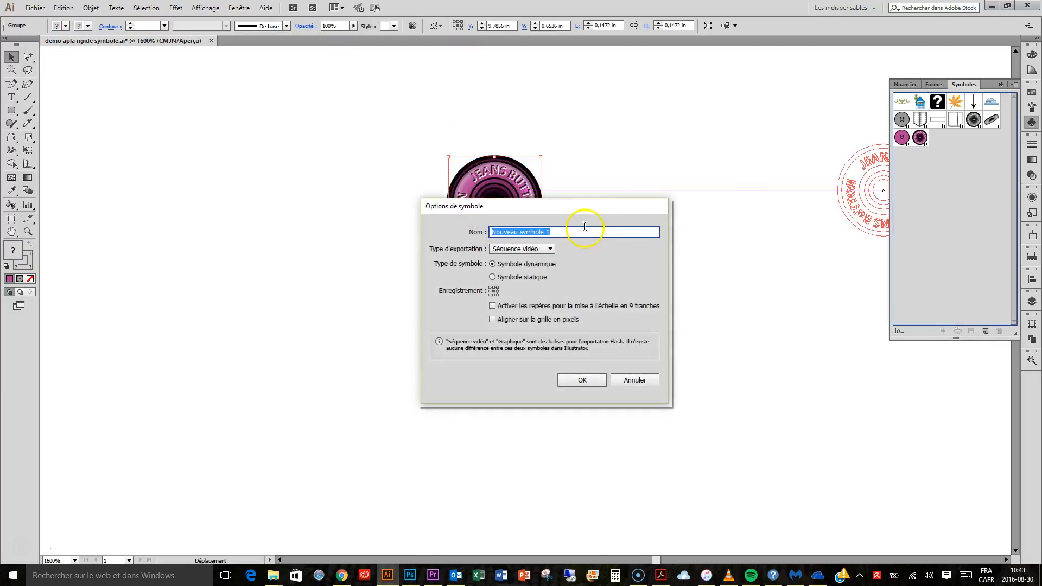
type("n")
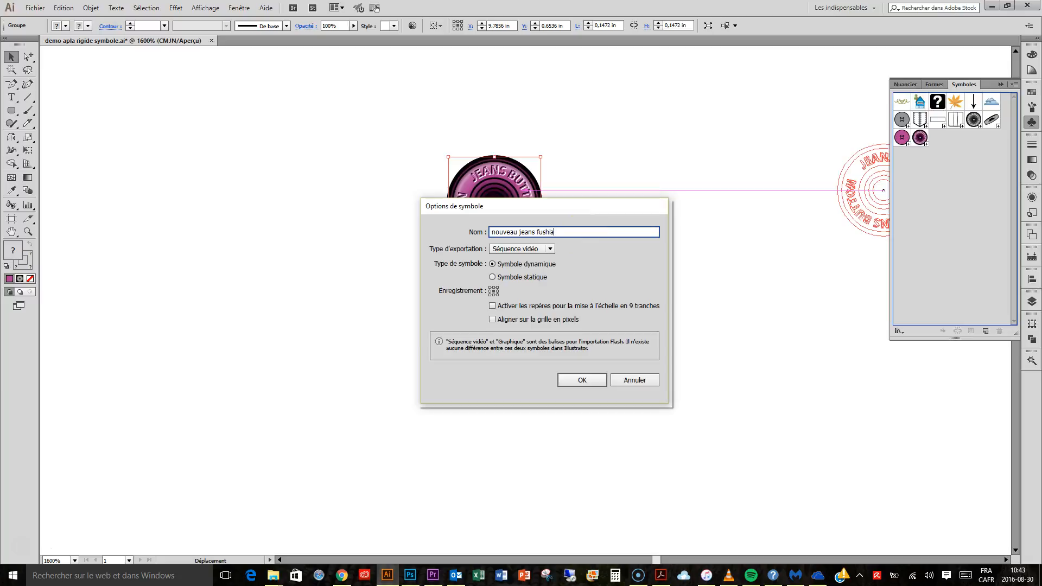
left_click(593, 380)
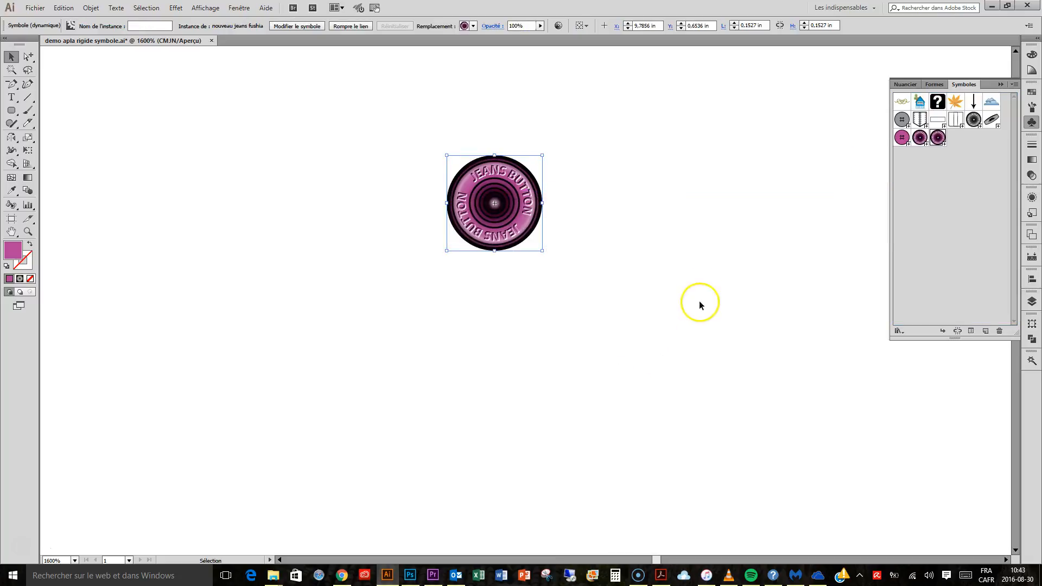
- Place an instance of the "jeans fushia" symbol left of the existing magenta button and an instance of the original grey "jeans" symbol below it
left_click_drag(722, 181, 131, 179)
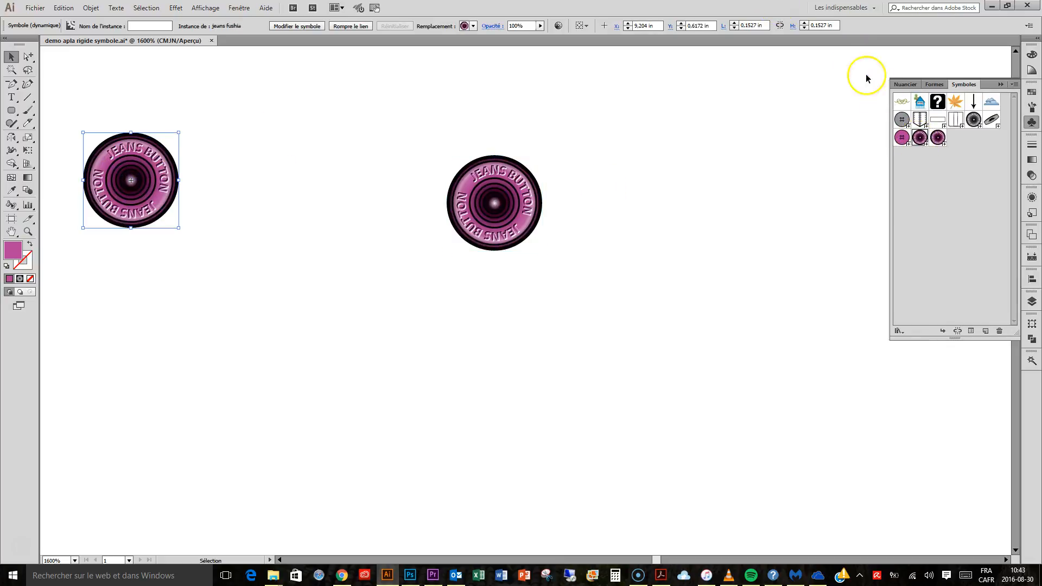
left_click(507, 173)
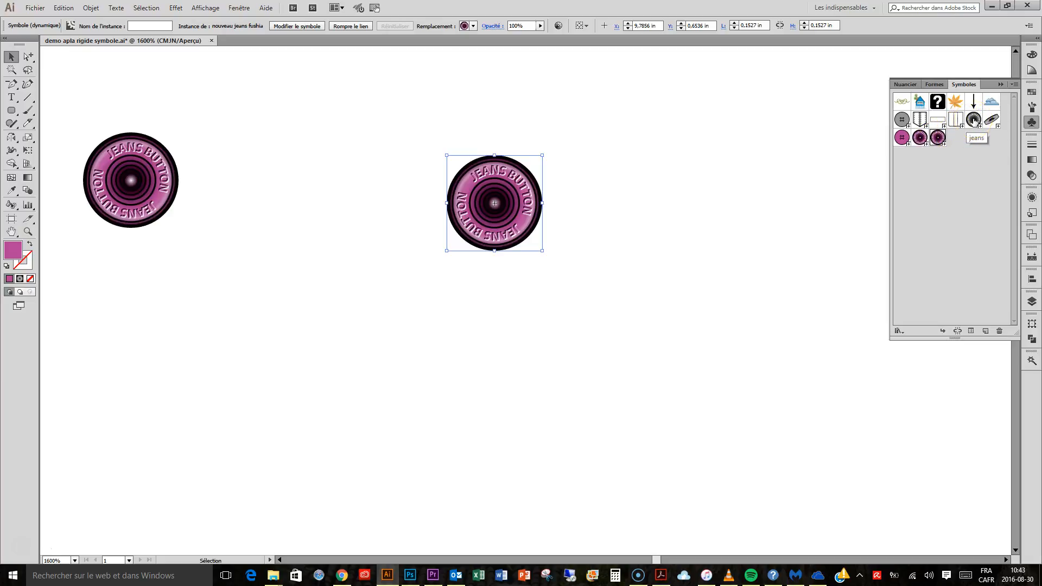
left_click_drag(850, 248, 576, 372)
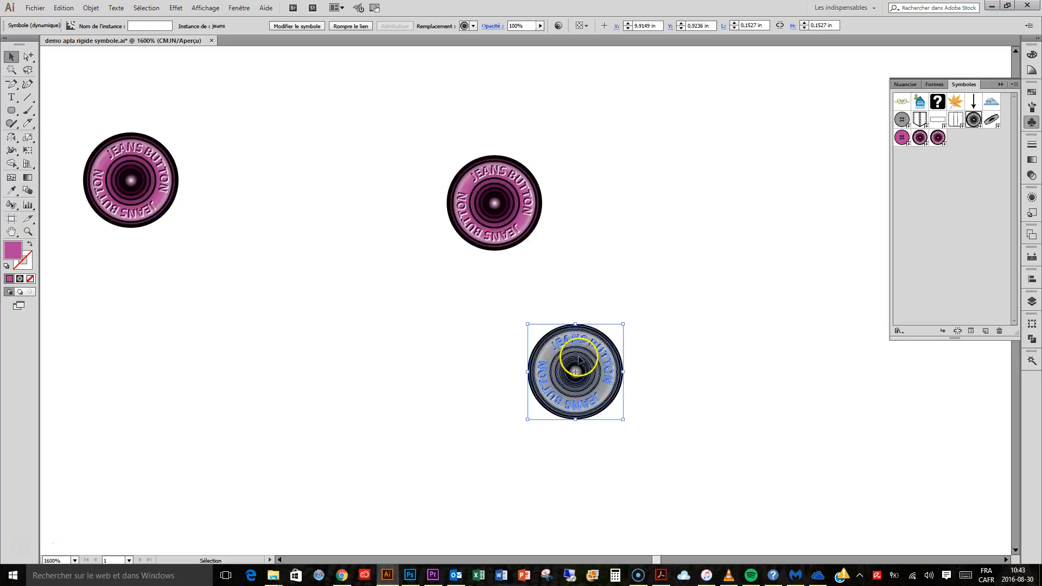
- Edit the definition of the original "jeans" symbol, deleting the concentric rings around the button's centre, and exit symbol editing
left_click(312, 27)
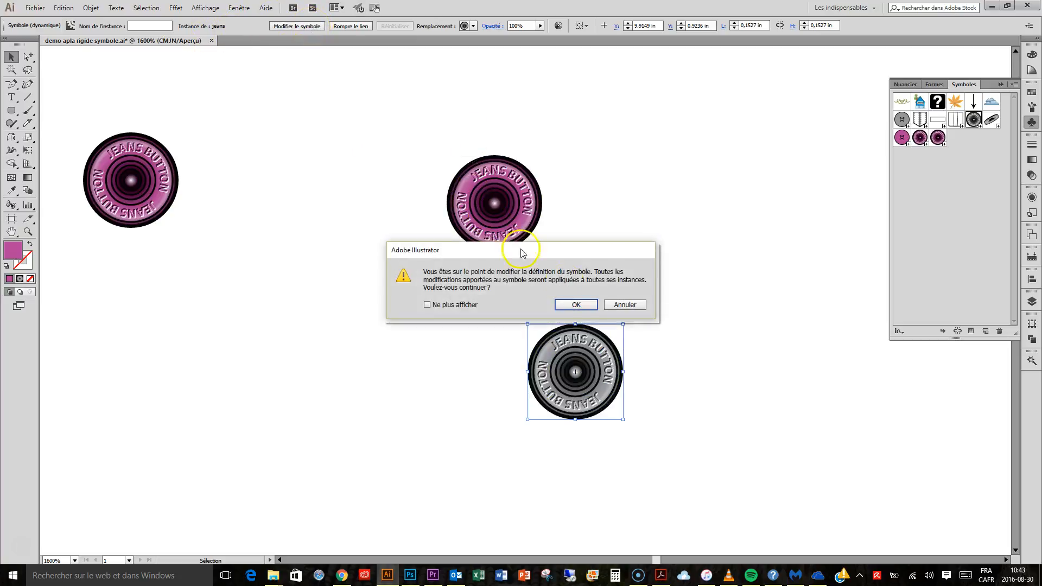
left_click(576, 304)
left_click(28, 57)
left_click(587, 346)
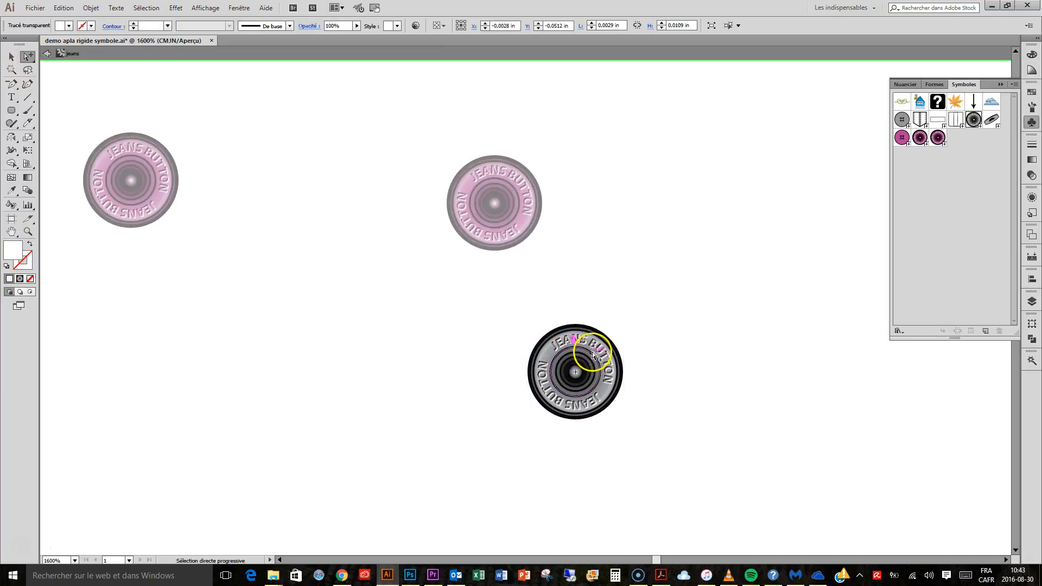
left_click(589, 361)
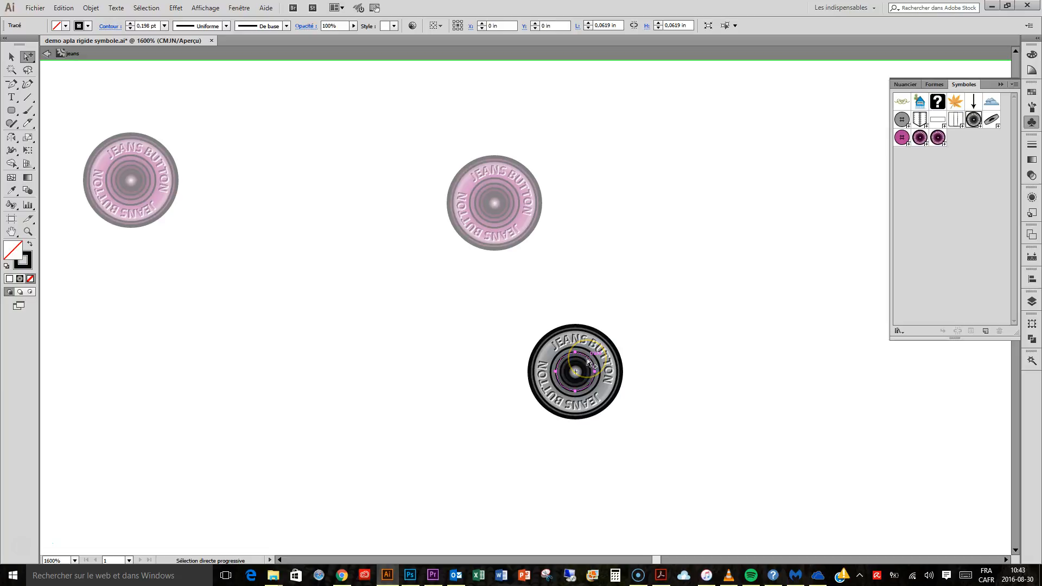
left_click(609, 335)
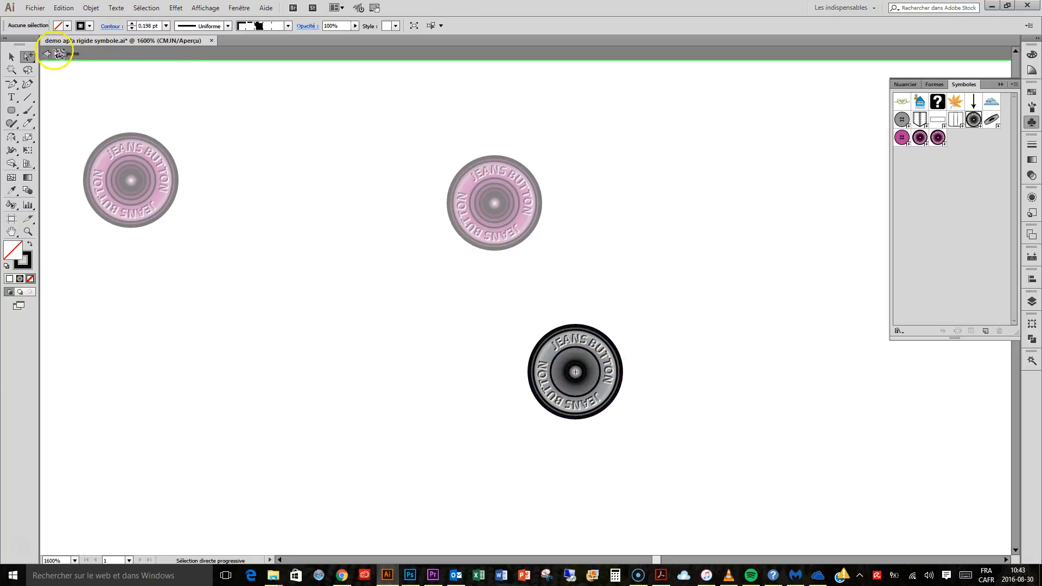
left_click(47, 53)
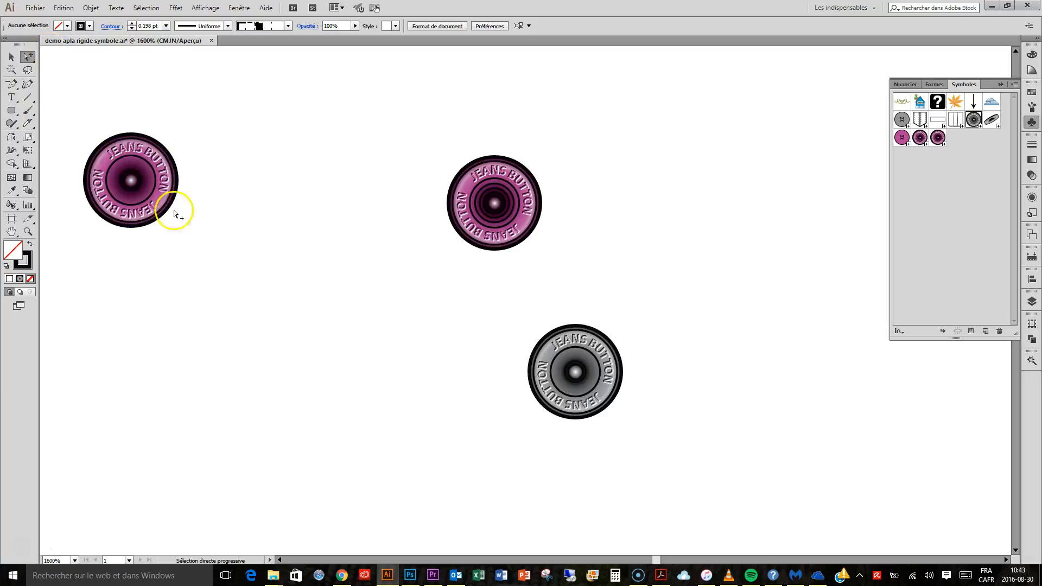